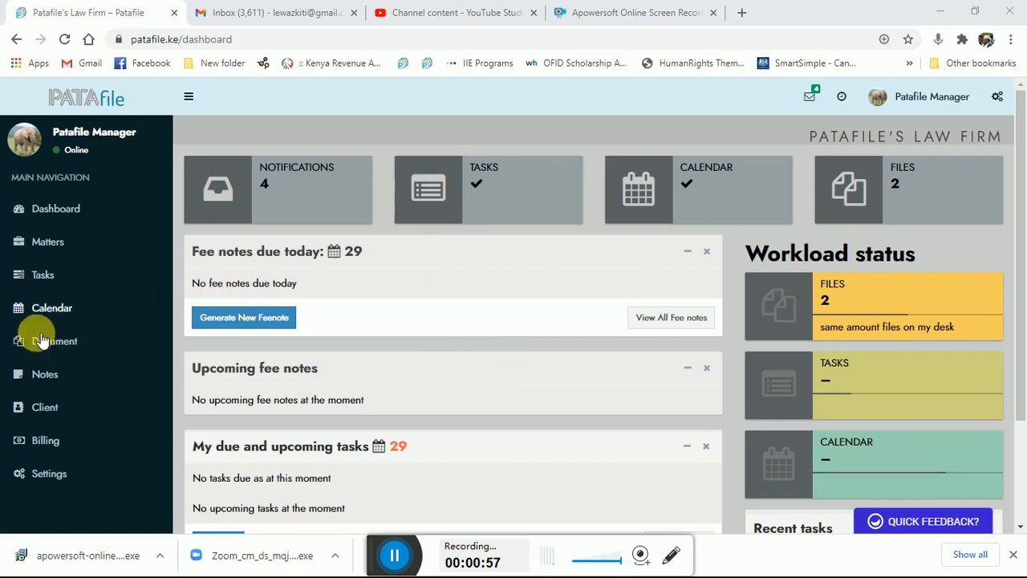
Step: View the calendar events and open the form for adding a new event
click(60, 310)
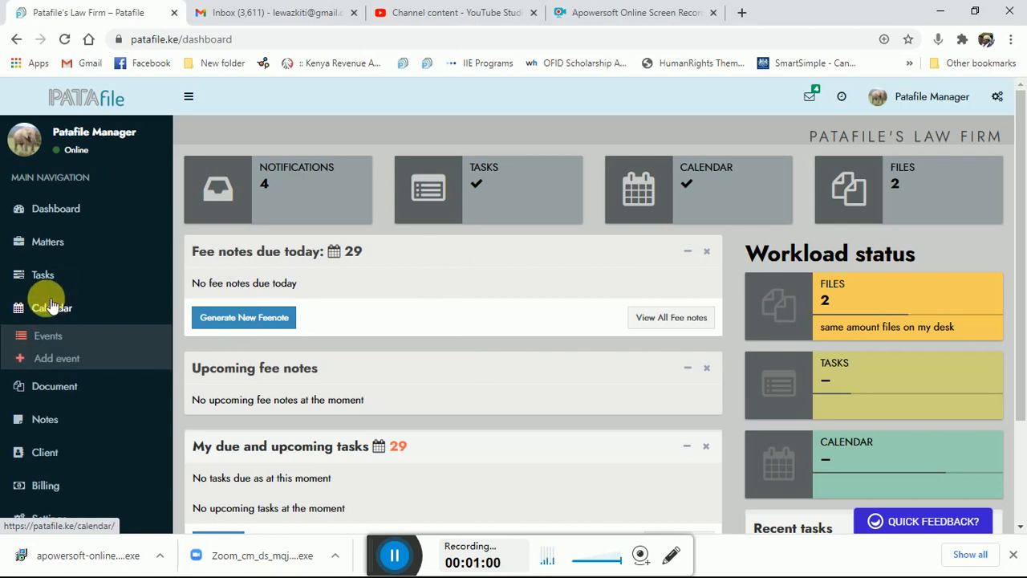
click(53, 340)
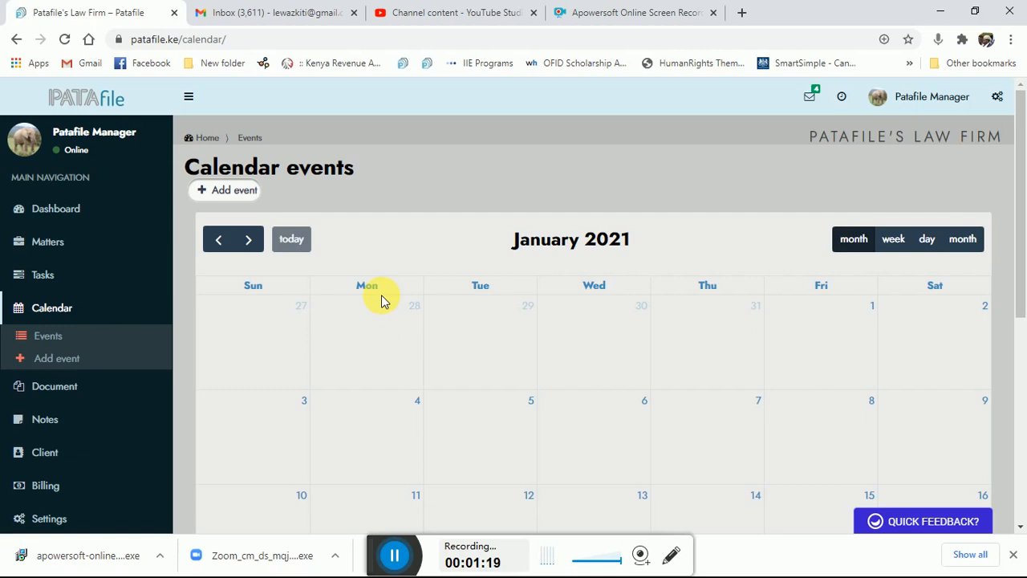
click(67, 362)
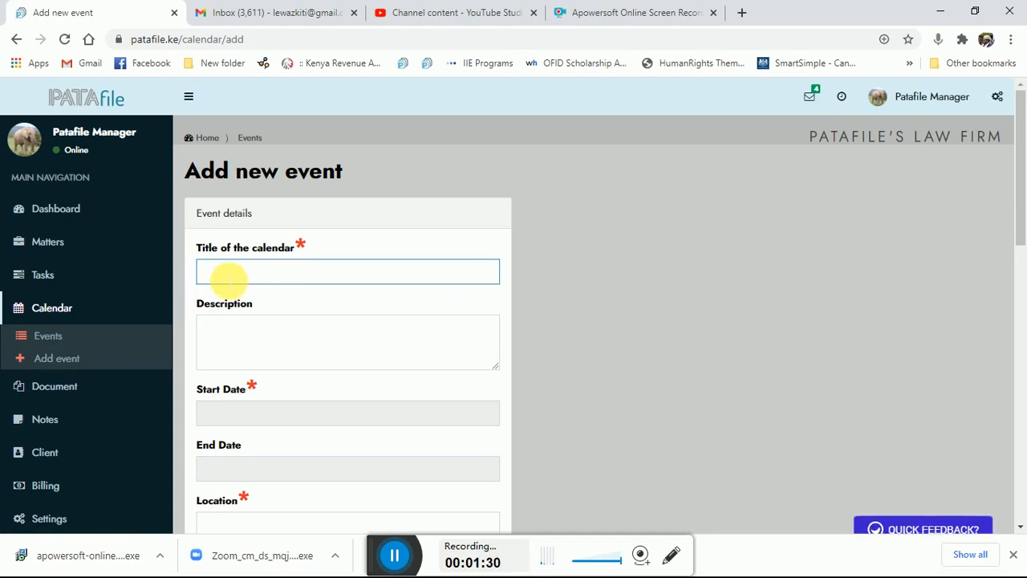
Step: Enter "hearing of the main suit" as the title of the new event
click(228, 276)
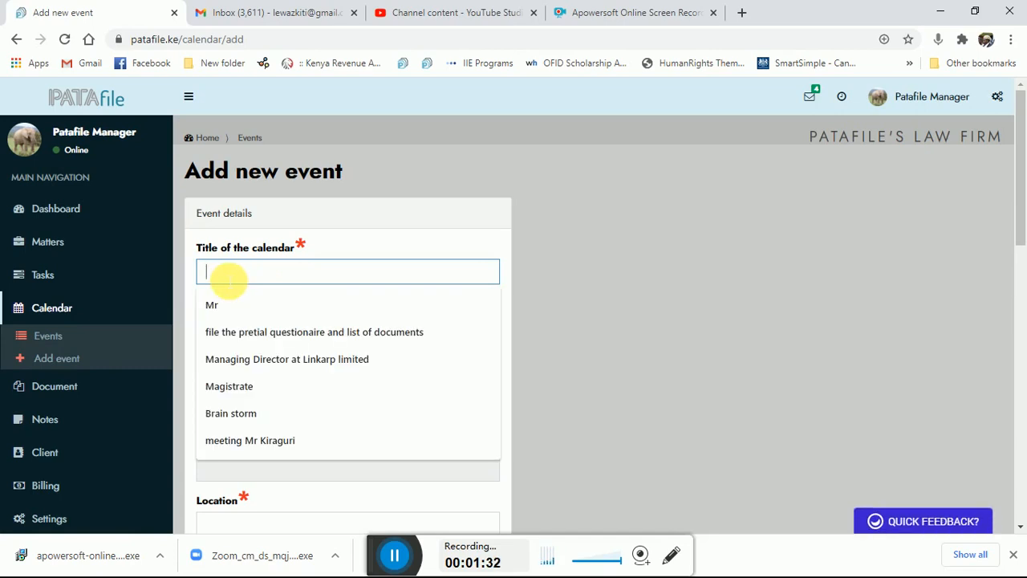
text(hearing )
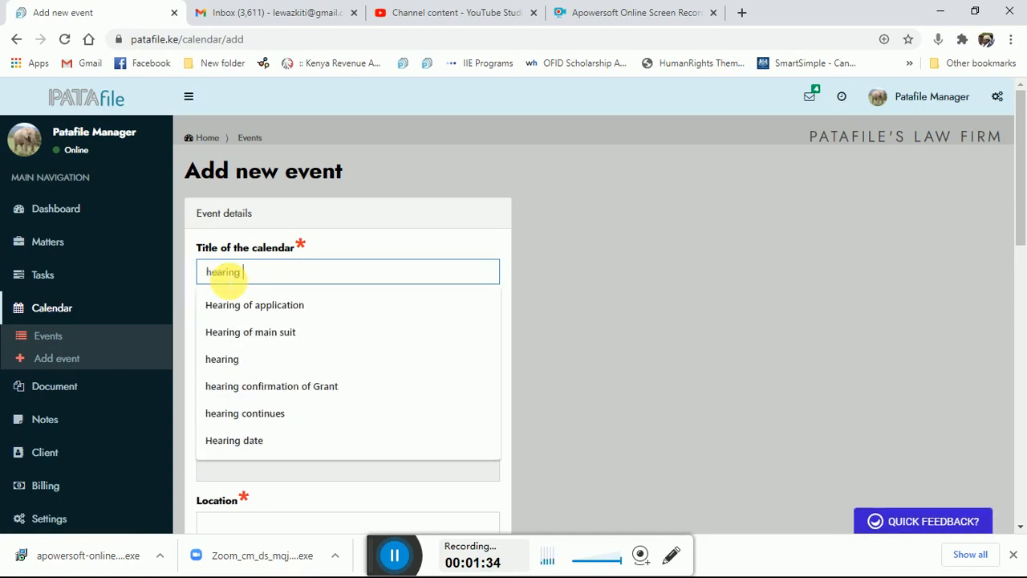
text(of the ma)
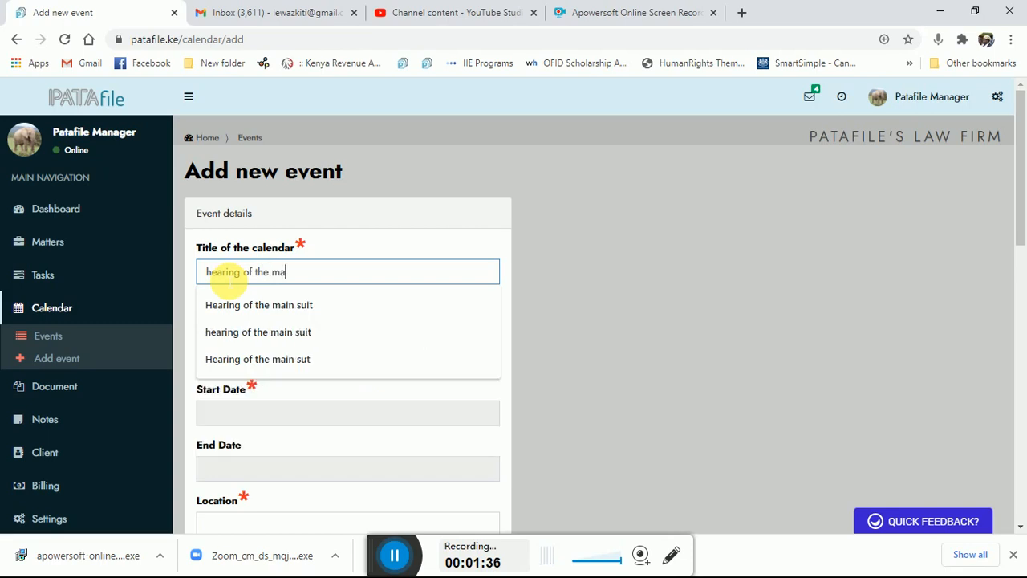
text(in suit)
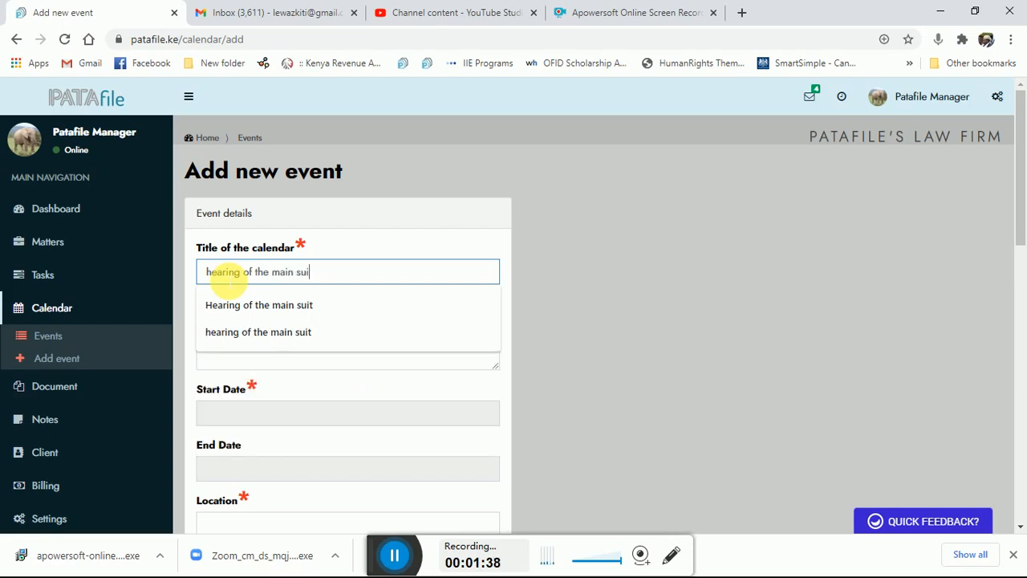
click(633, 353)
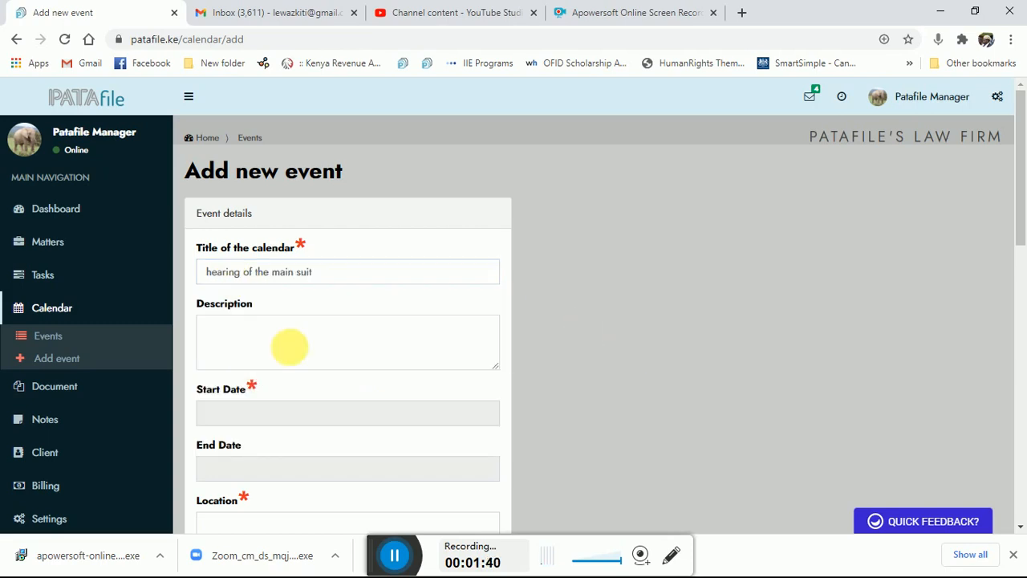
Step: Fill in the description "the matter is coming for hearing of the main suit. Prepare all your witnesses in good time"
click(220, 345)
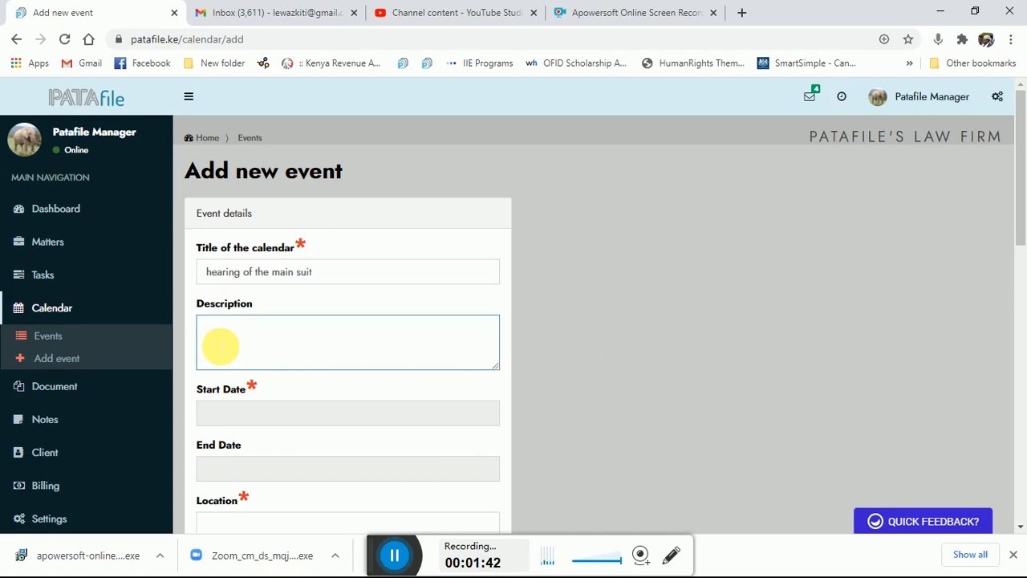
text(the matter is coming for h)
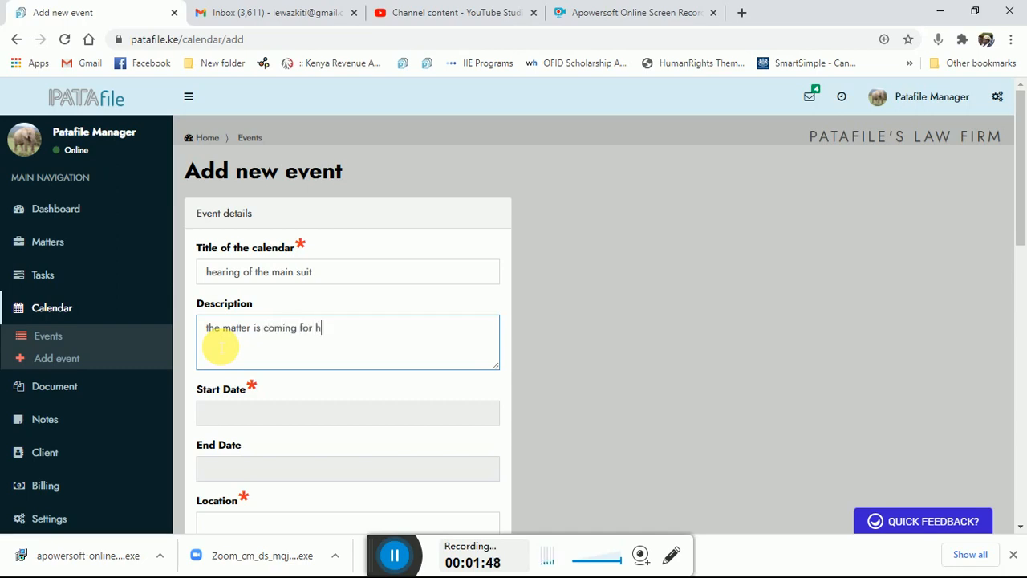
text(earing of the main su)
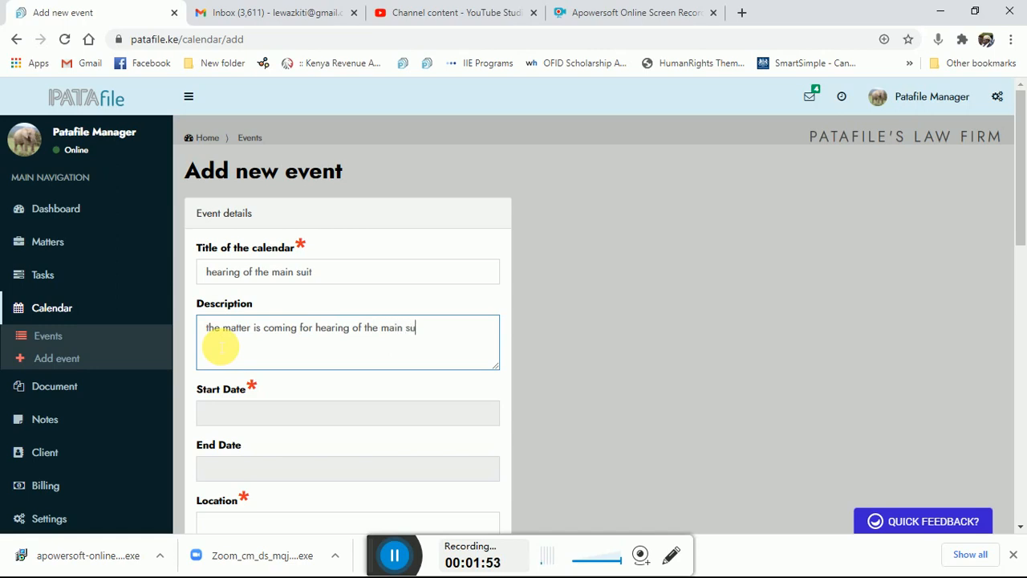
text(it. Prepare allyour wit)
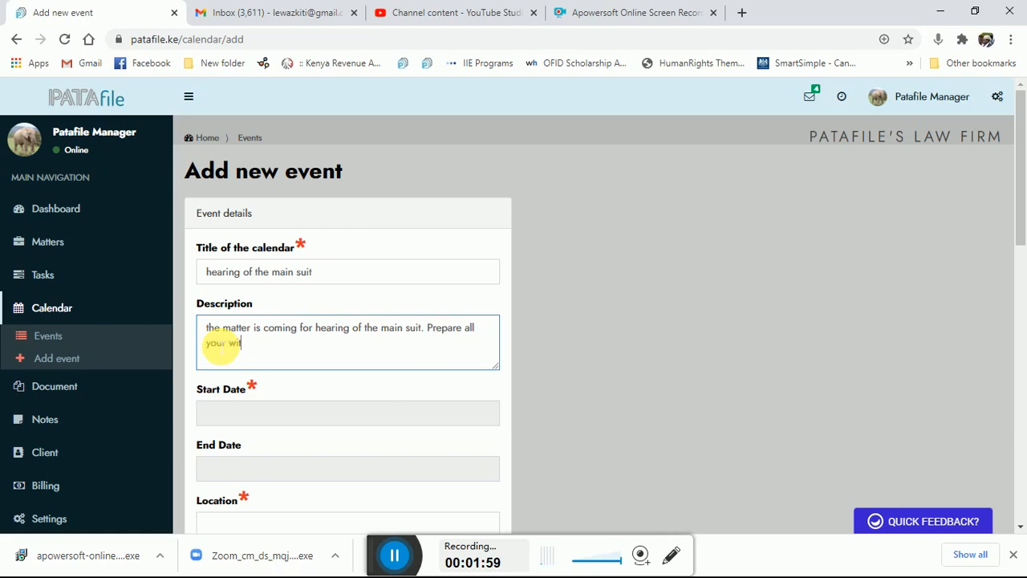
text(nesses in goog)
key(BackSpace)
text(d)
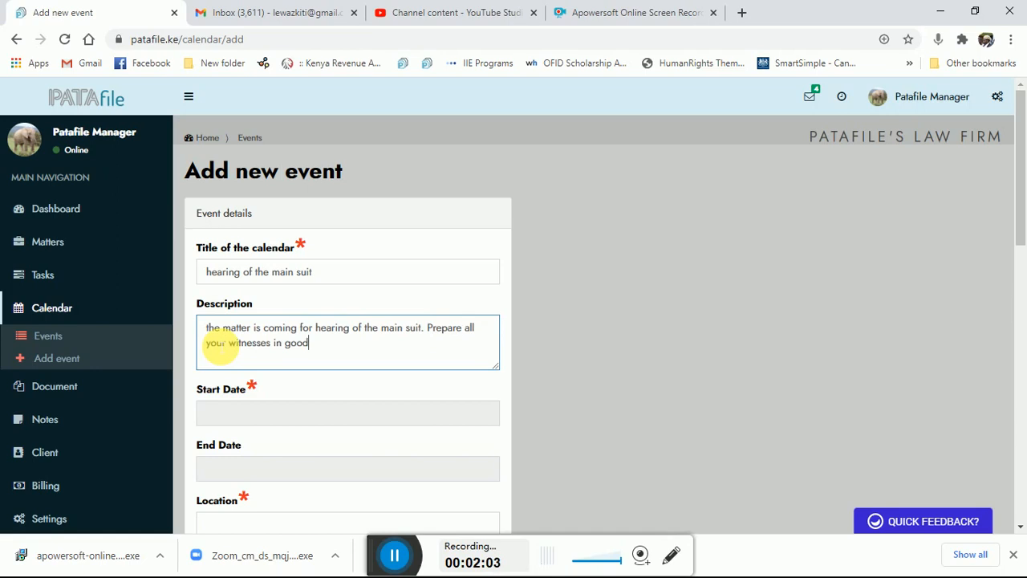
text( time)
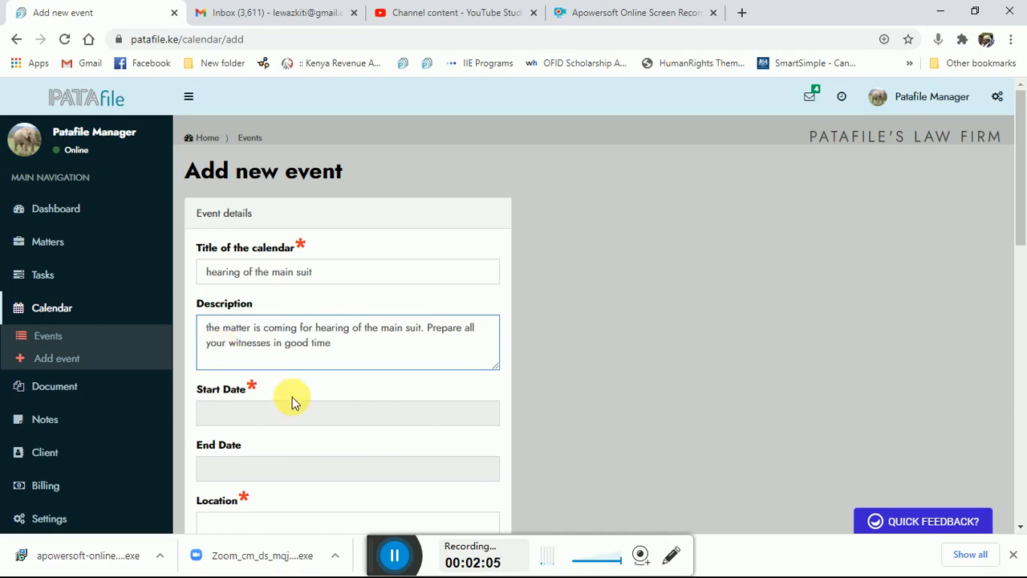
Step: Set the event's start date to 12 February 2021 at 09:00 AM
click(500, 415)
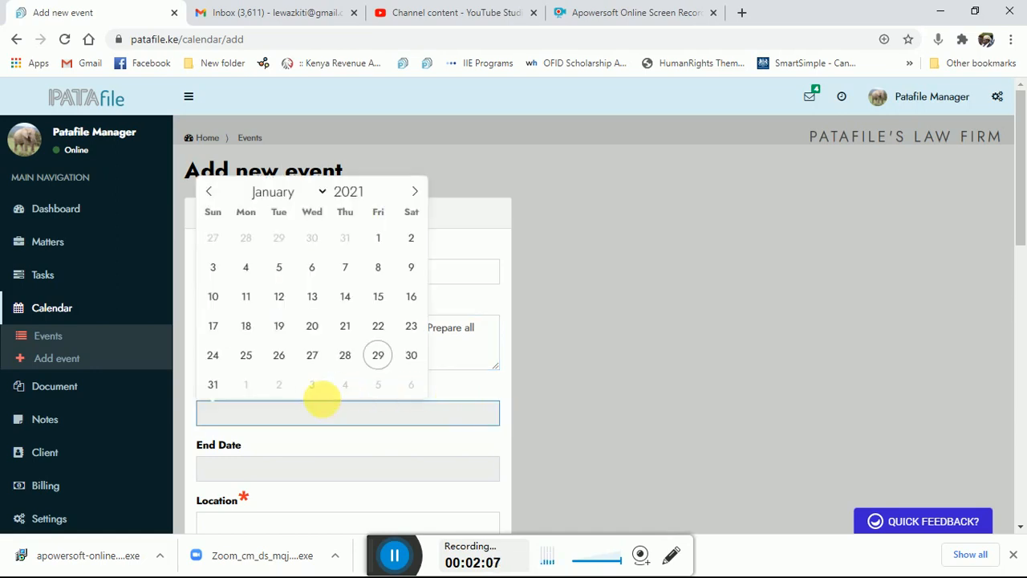
click(417, 193)
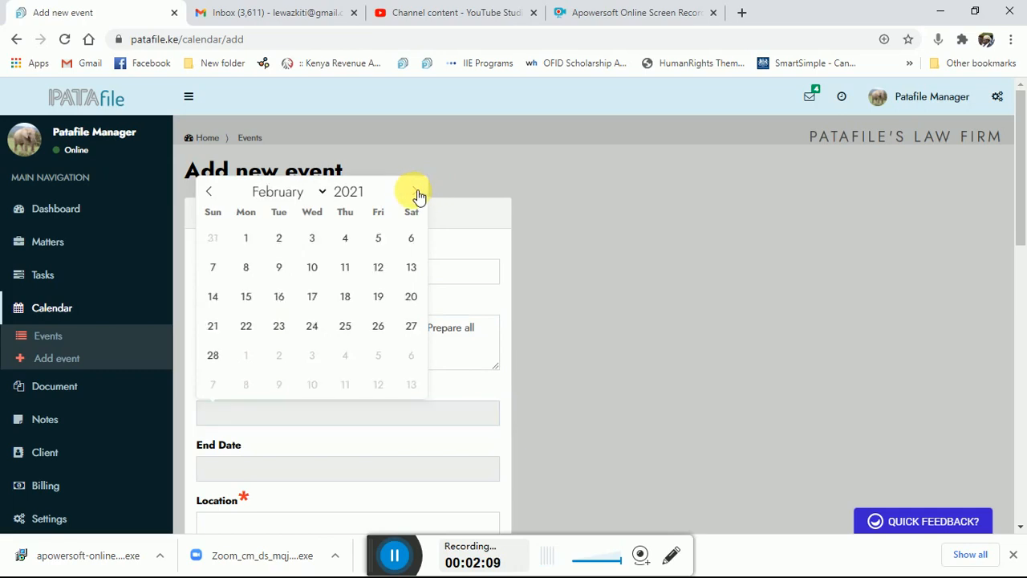
click(382, 268)
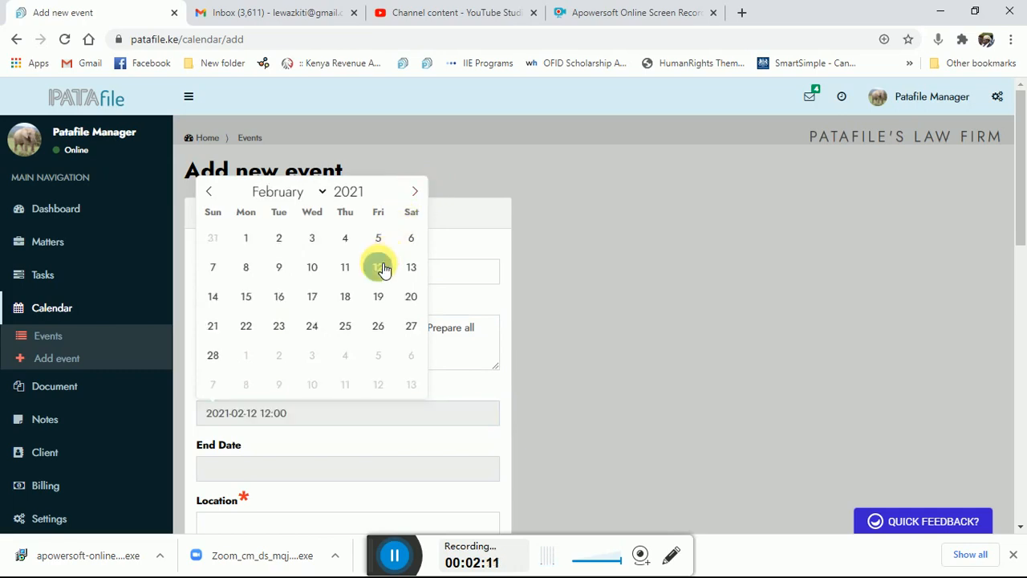
click(246, 387)
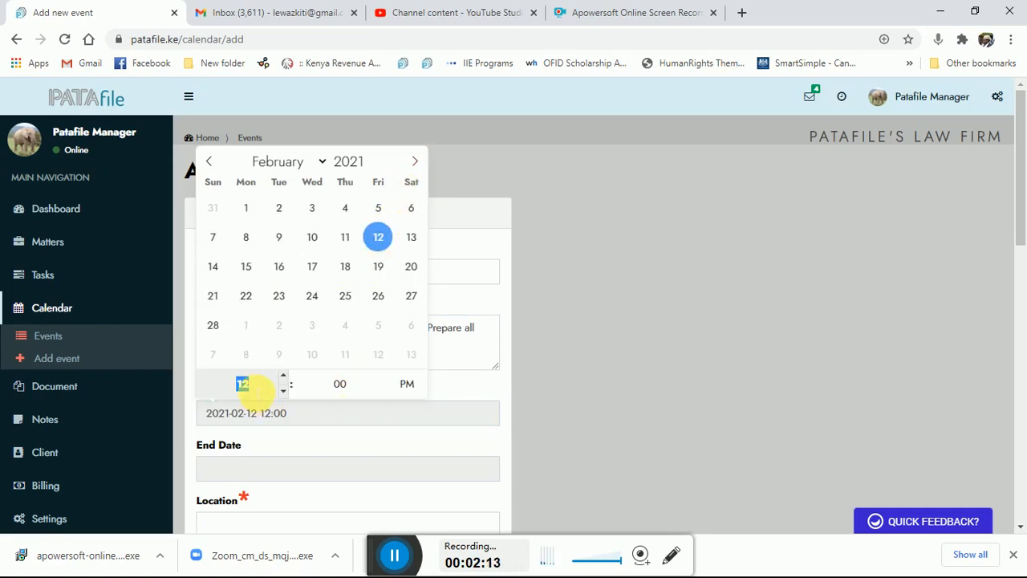
click(257, 391)
text(09)
click(407, 383)
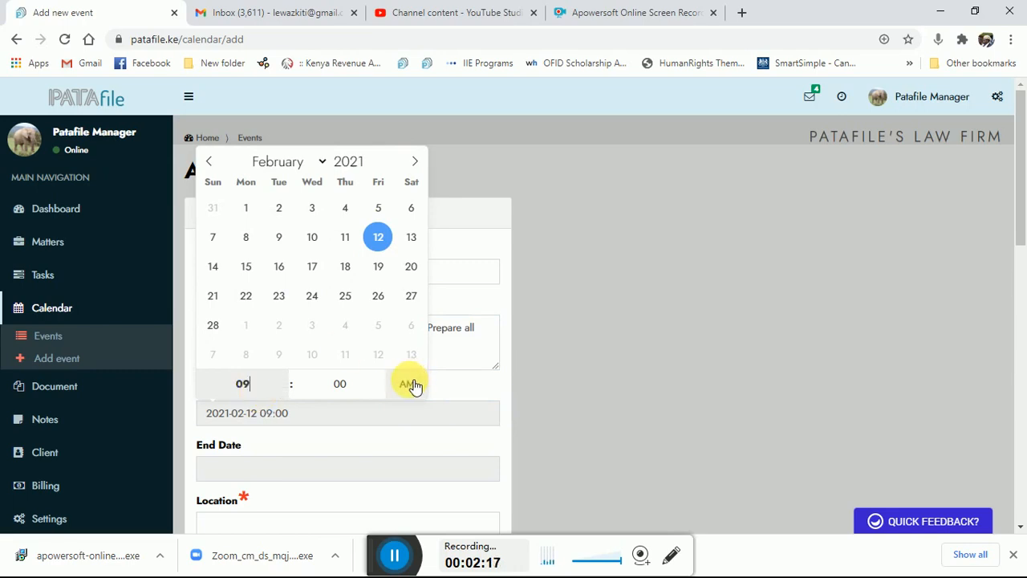
click(550, 406)
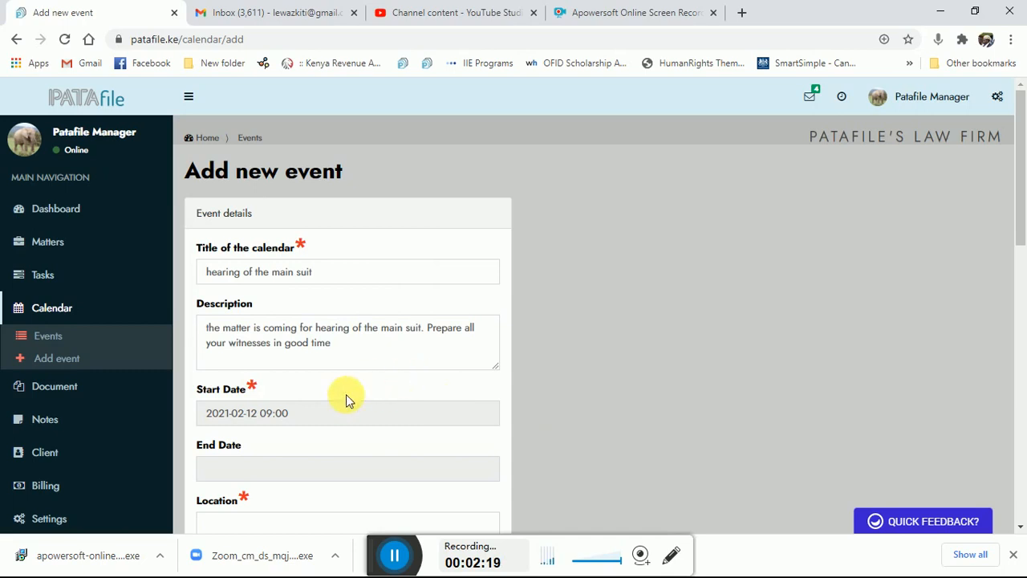
click(487, 411)
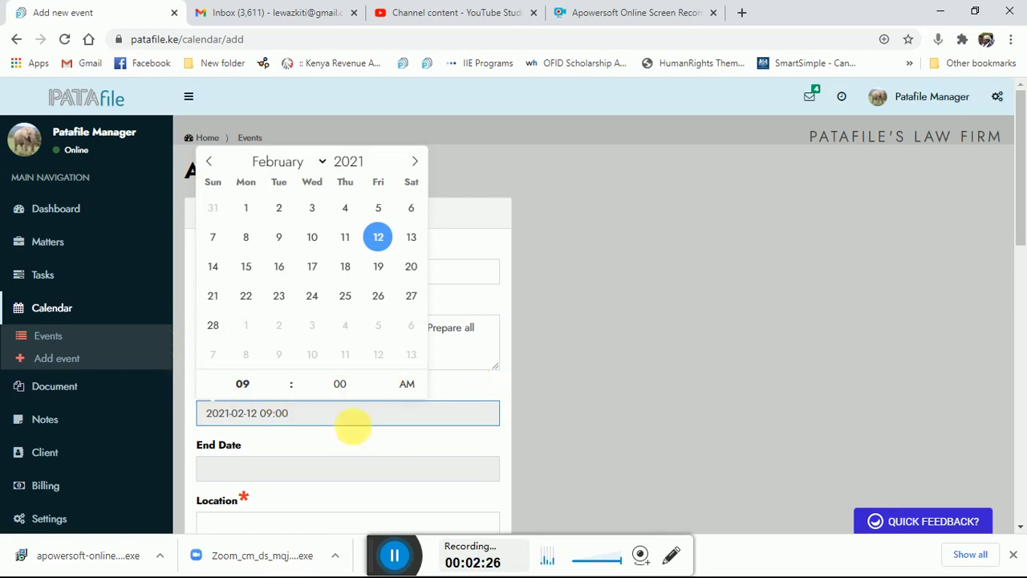
click(607, 407)
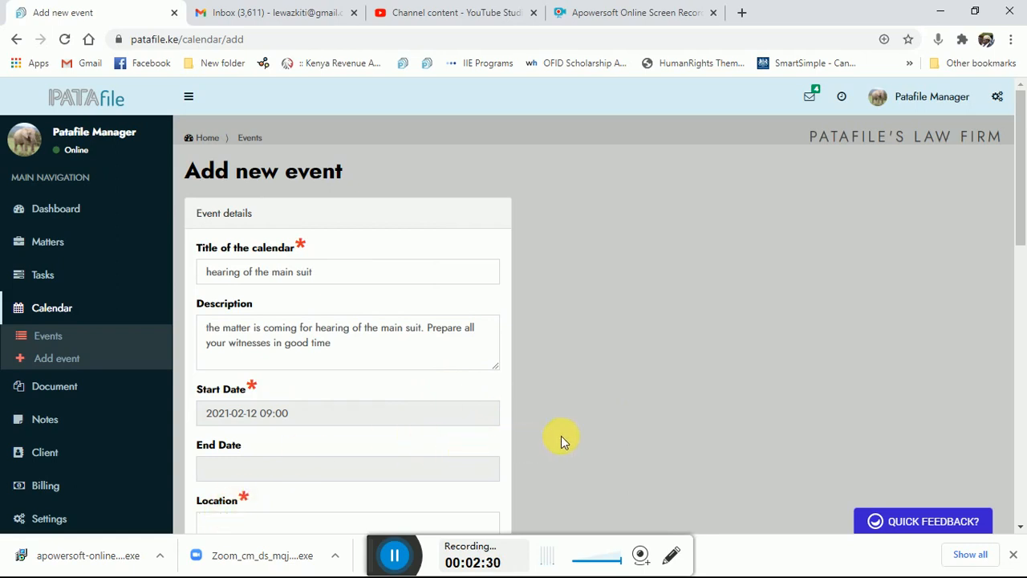
Step: Set the event location to Milimani and the event priority to High
scroll(561, 436, down, 3)
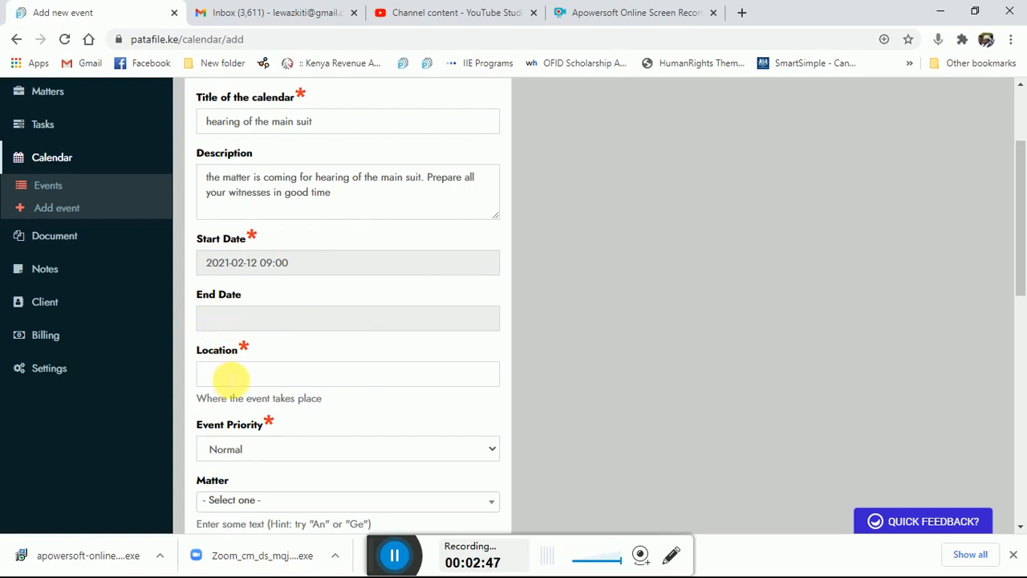
click(230, 377)
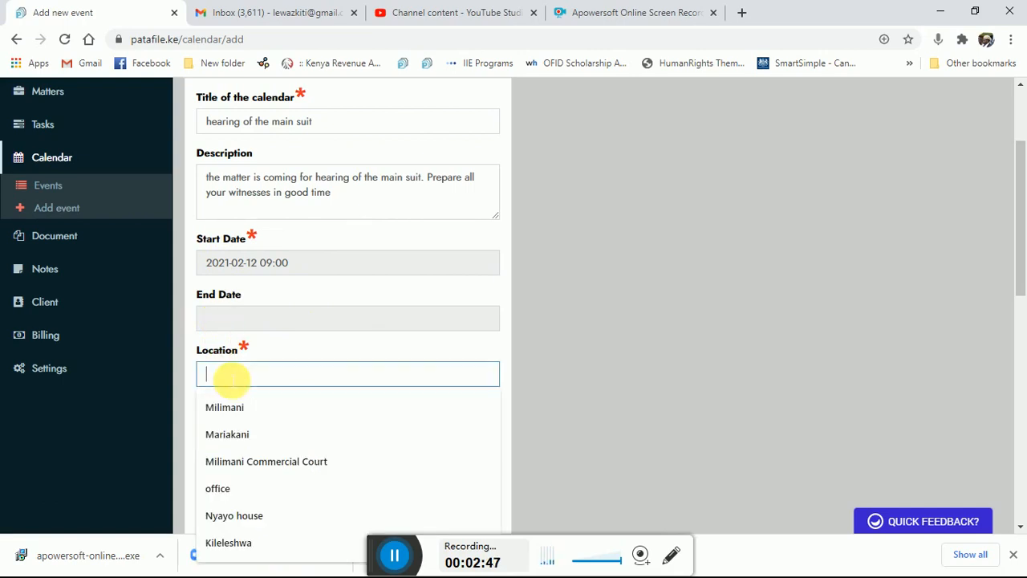
click(229, 403)
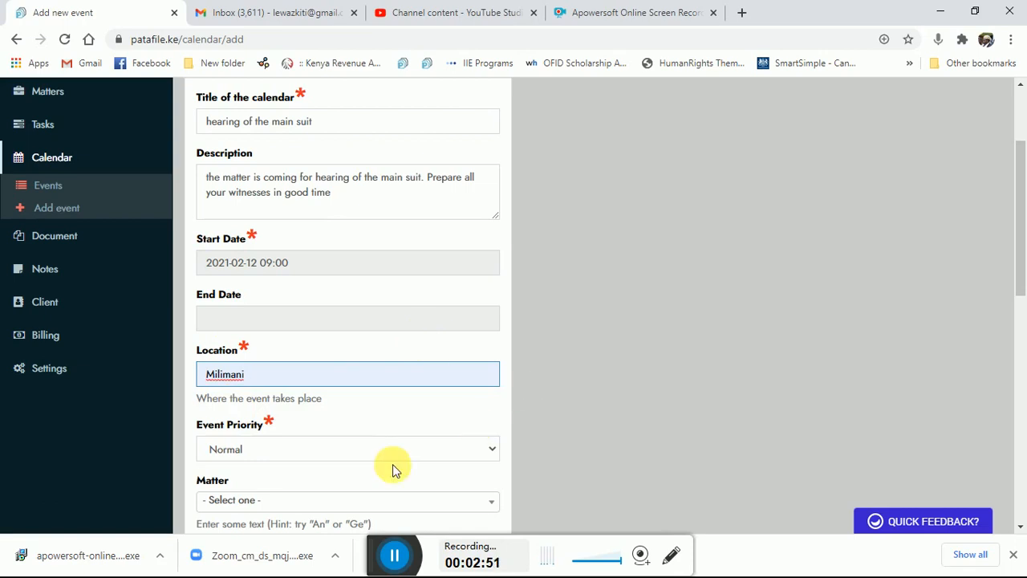
click(490, 447)
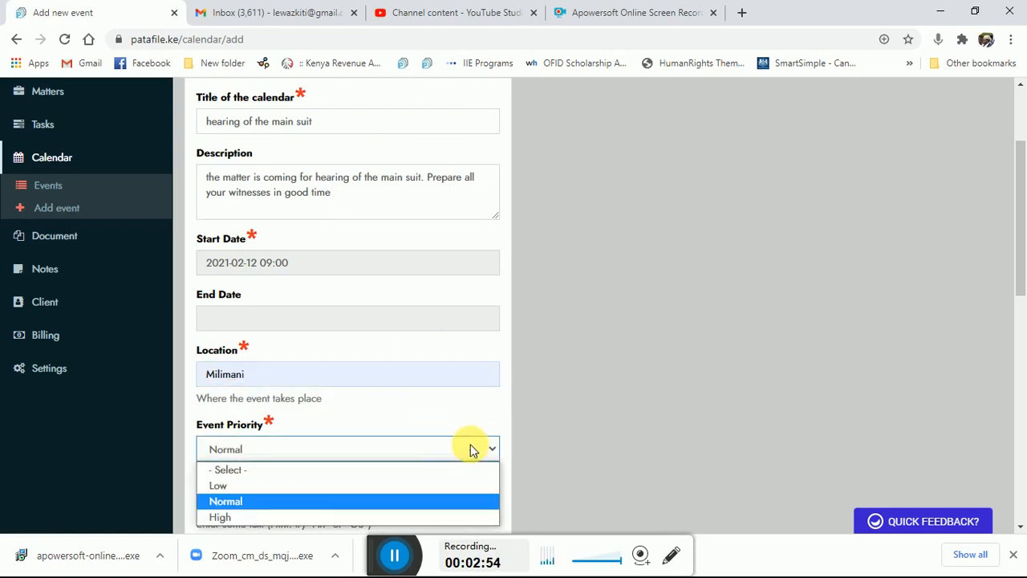
click(267, 518)
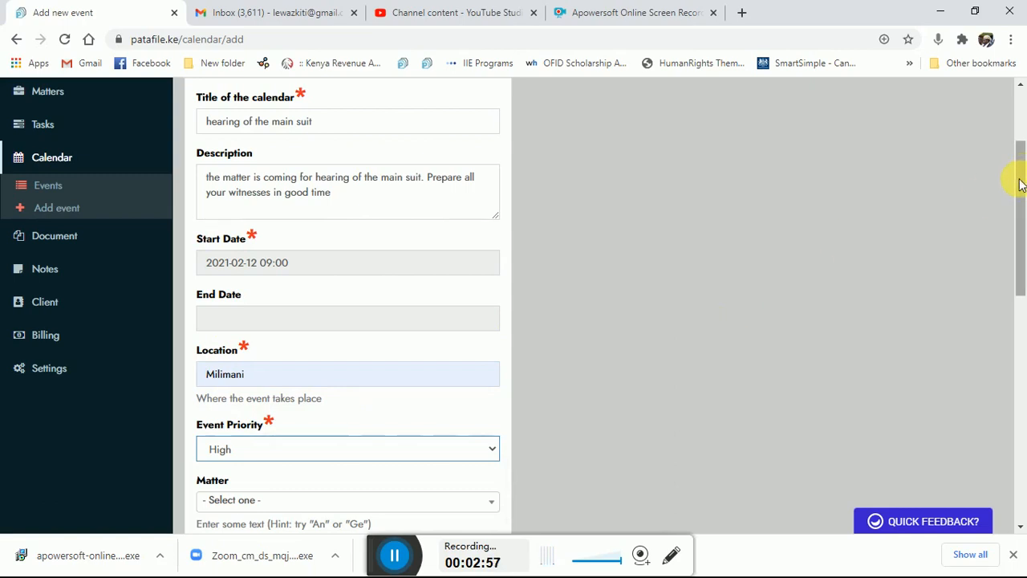
Step: Link the event to the matter "Kenya ports Authority vs Government of Kenya" and assign it to Patafile Manager
drag(1022, 179, 1024, 233)
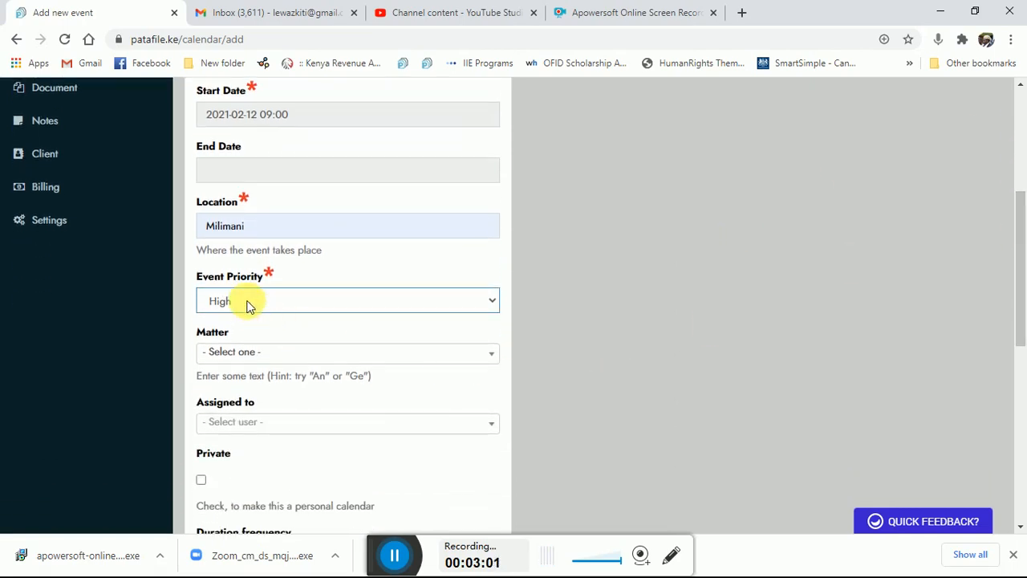
click(496, 358)
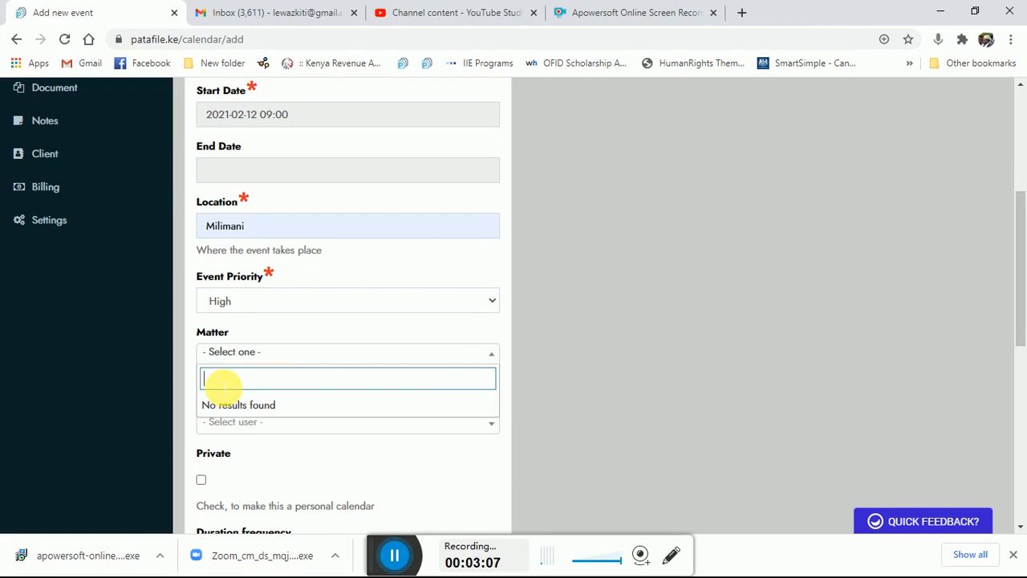
text(kenya)
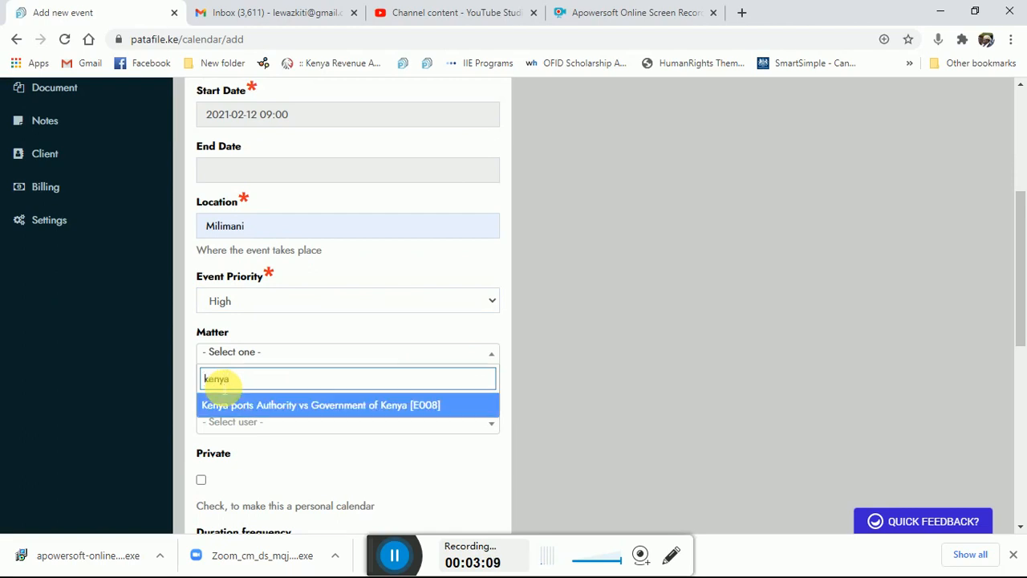
click(237, 407)
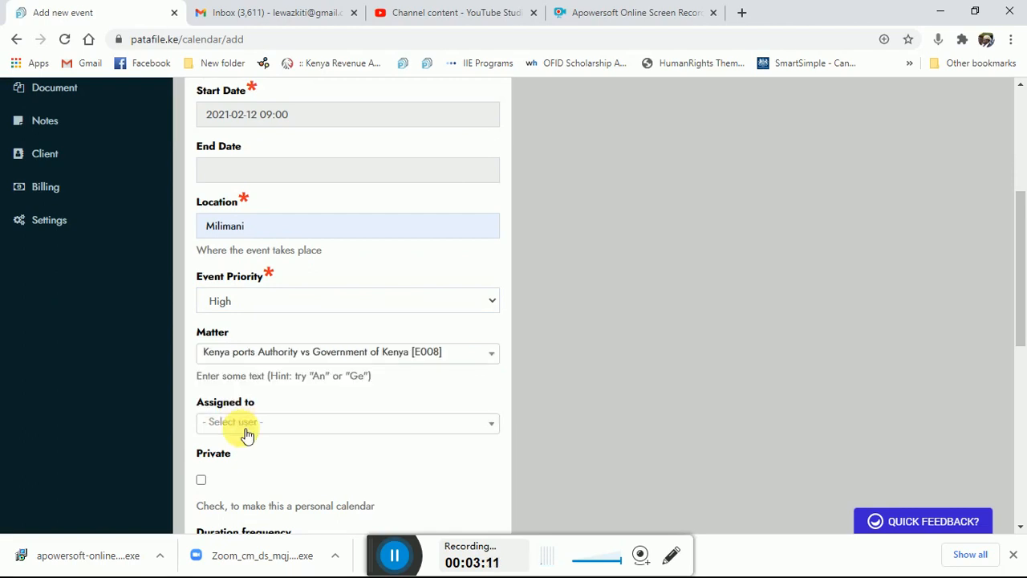
click(245, 427)
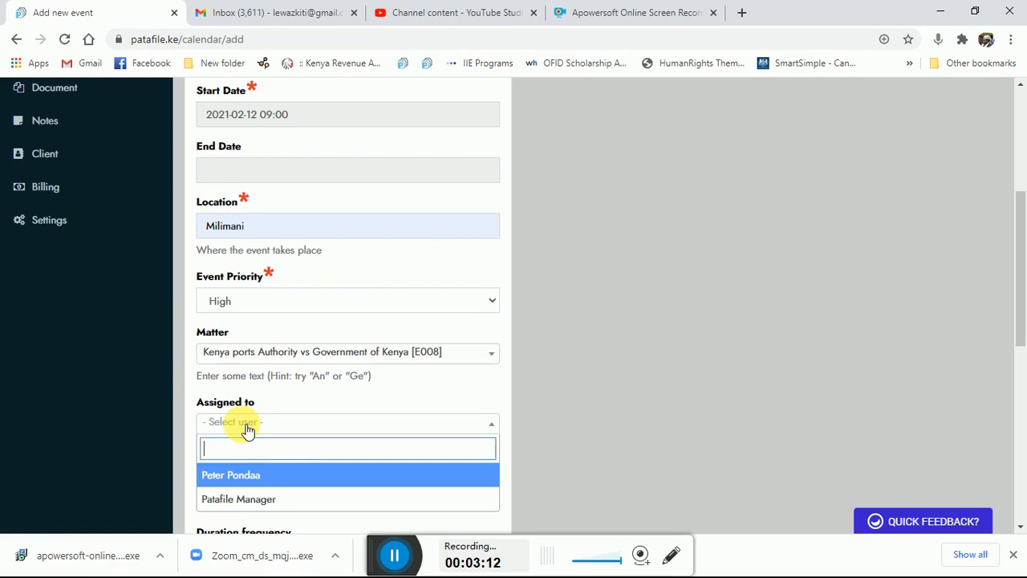
click(243, 499)
Step: Set the event's duration frequency to 6
drag(1020, 225, 1008, 313)
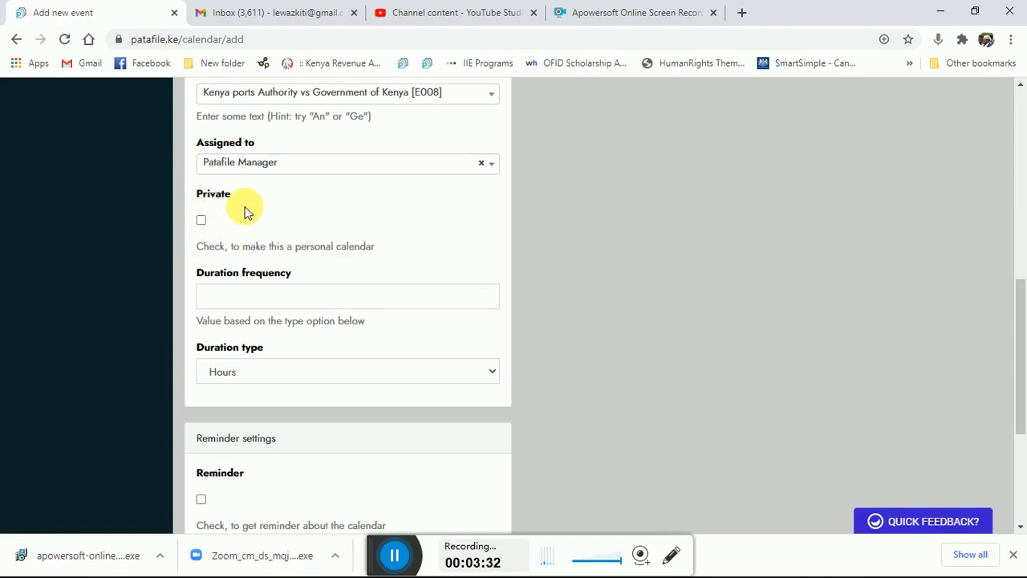
click(238, 298)
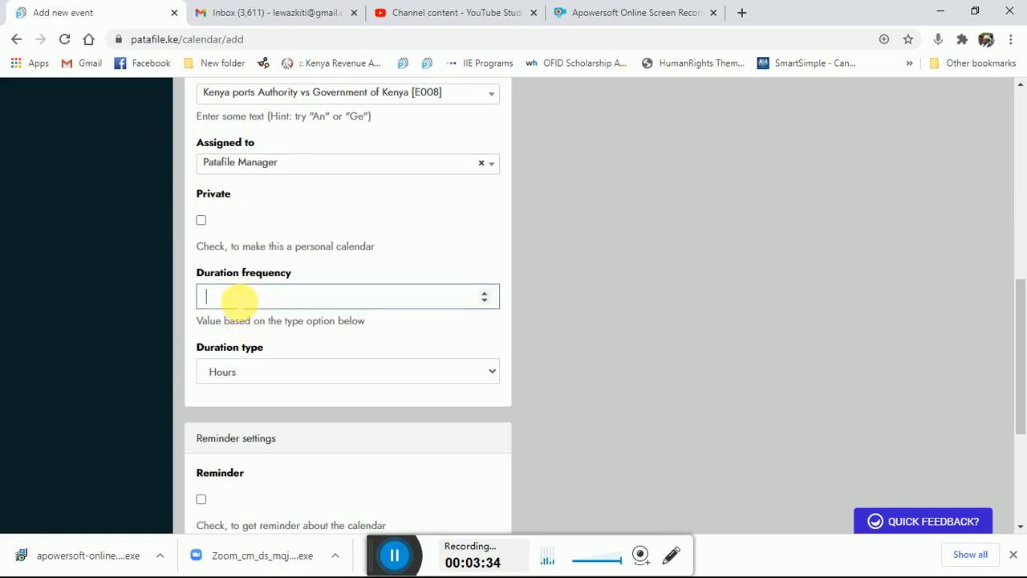
click(485, 293)
click(484, 292)
click(484, 293)
click(485, 292)
click(485, 293)
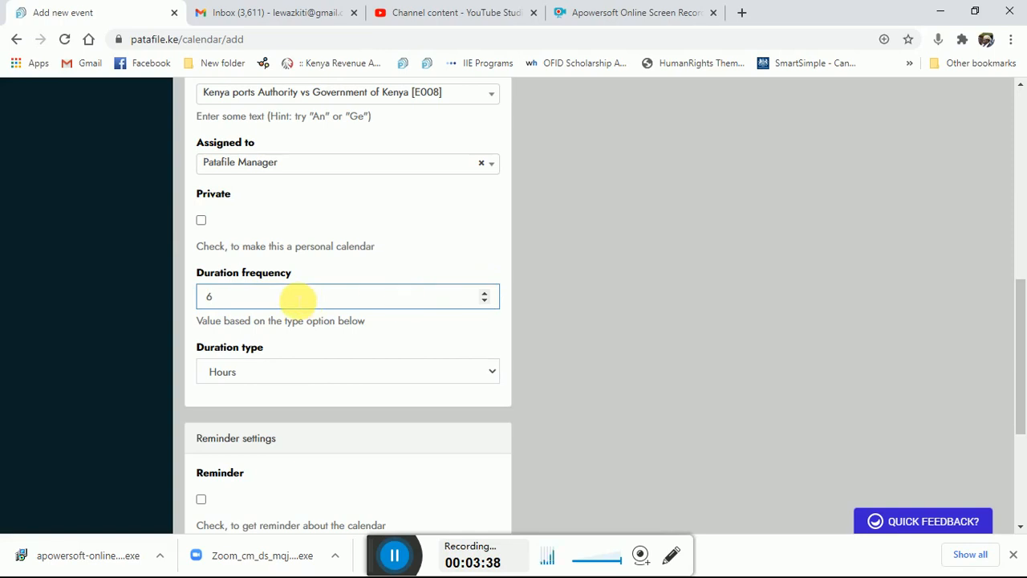
Step: Set the event's duration type to Days
click(492, 373)
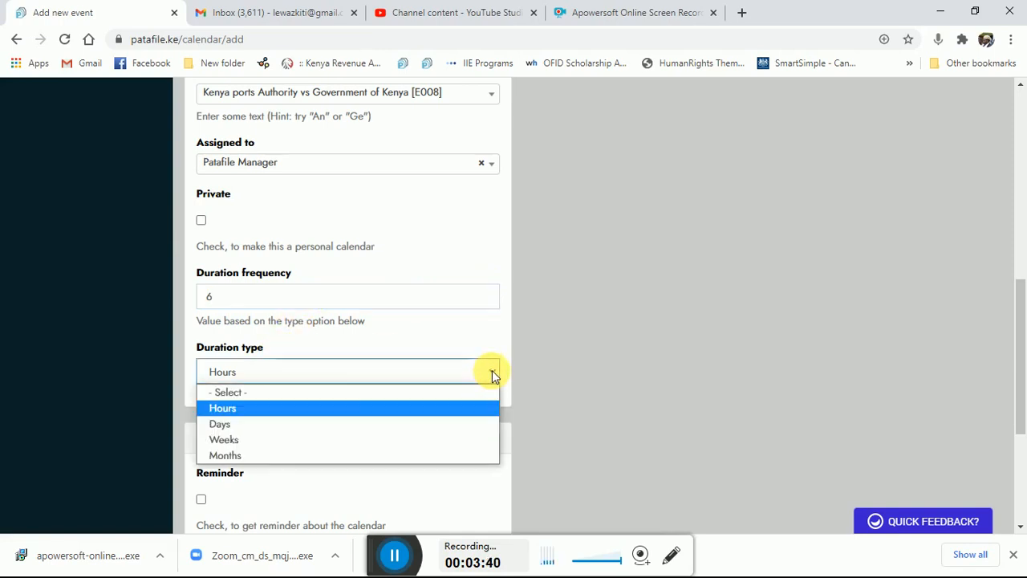
click(242, 418)
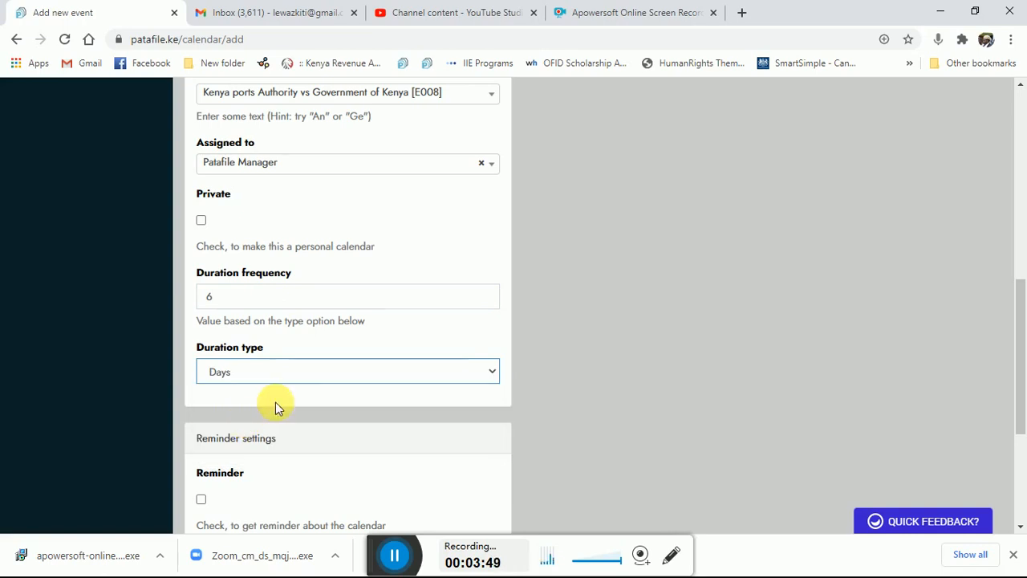
click(620, 385)
Step: Enable the event's reminder with a reminder value of 6 and submit the new event
scroll(620, 386, down, 2)
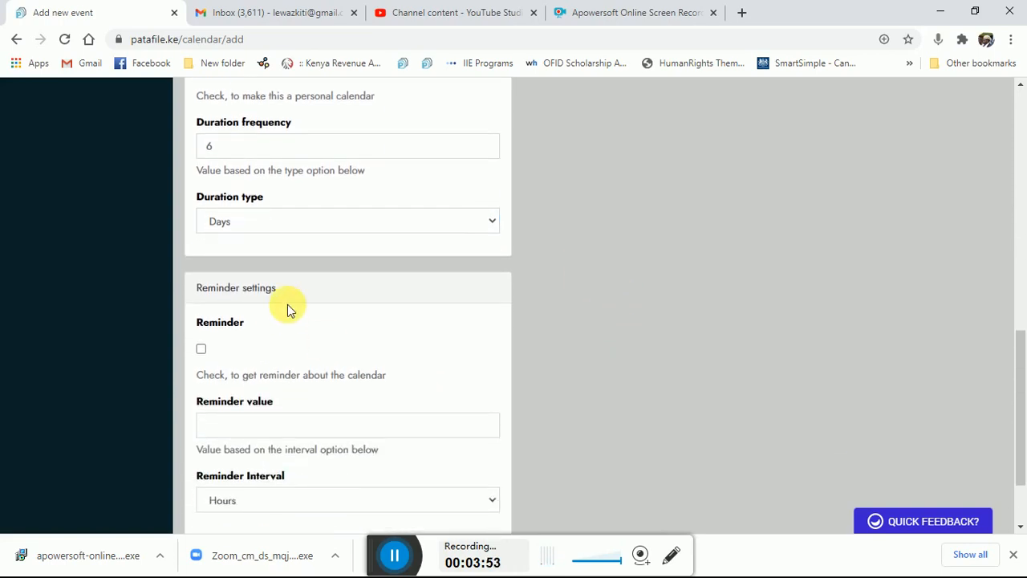
click(200, 350)
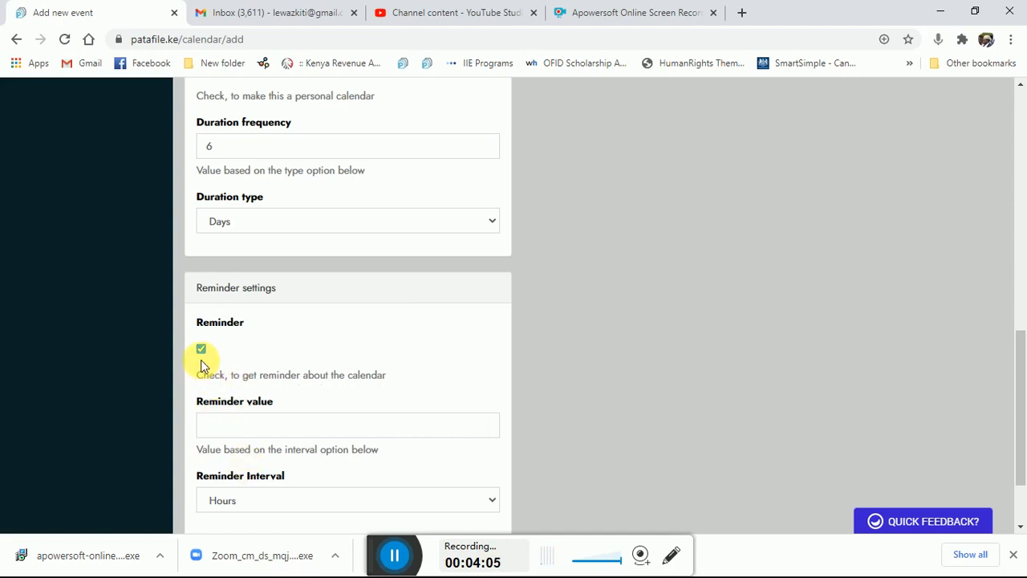
click(268, 433)
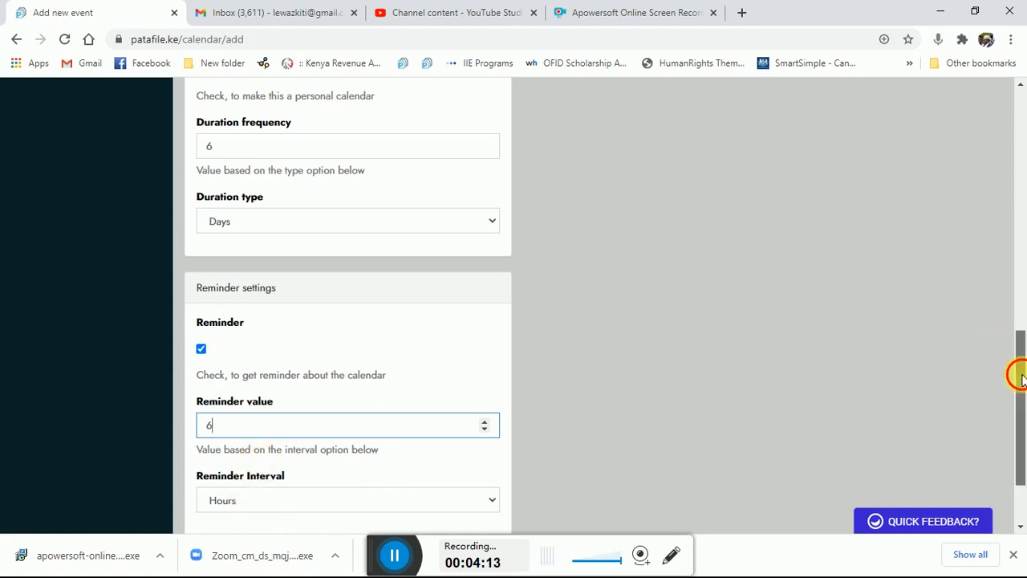
drag(1019, 372, 1023, 462)
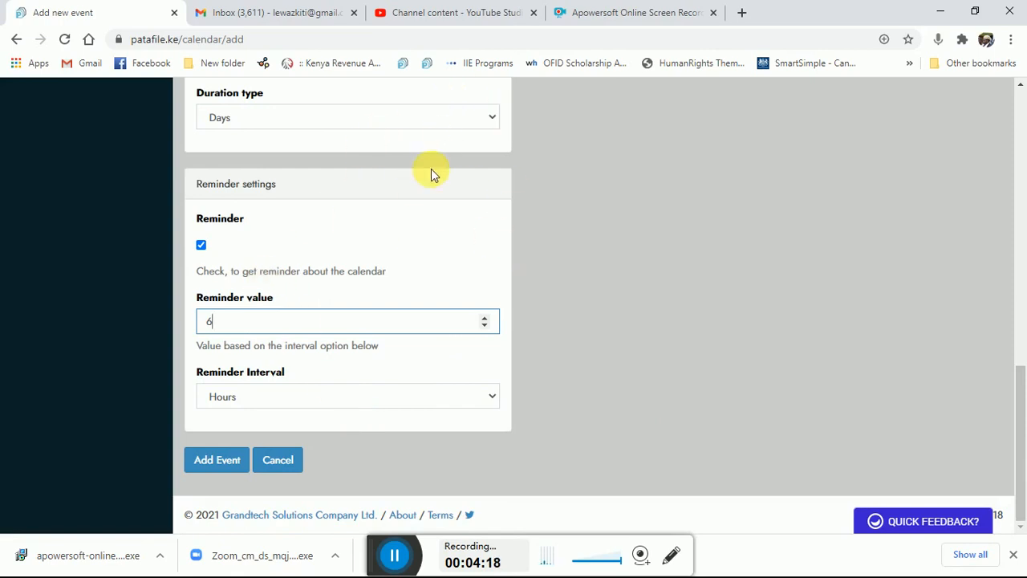
click(218, 463)
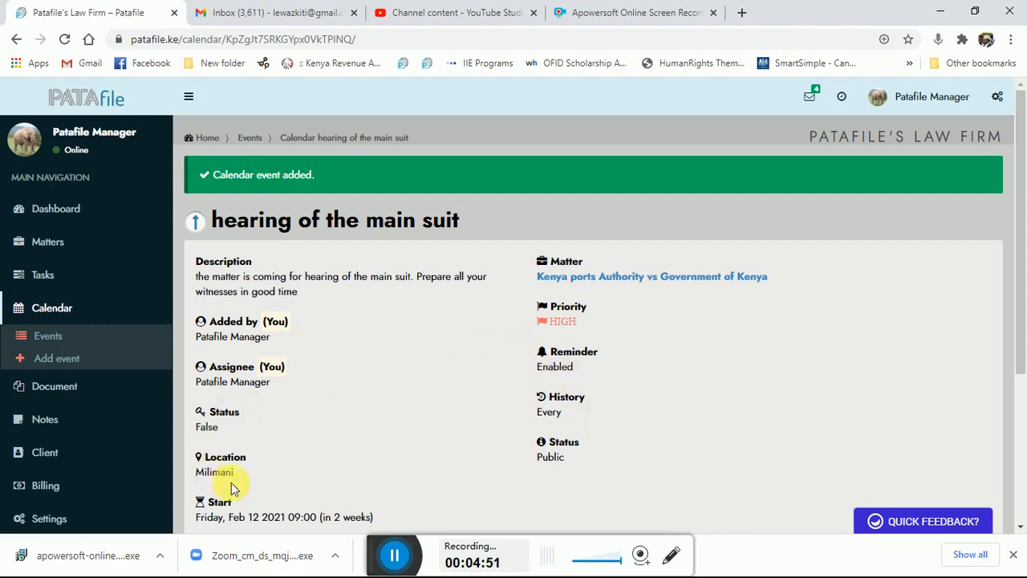
Step: Open the calendar events overview from the saved event and display February 2021
drag(1019, 229, 1002, 214)
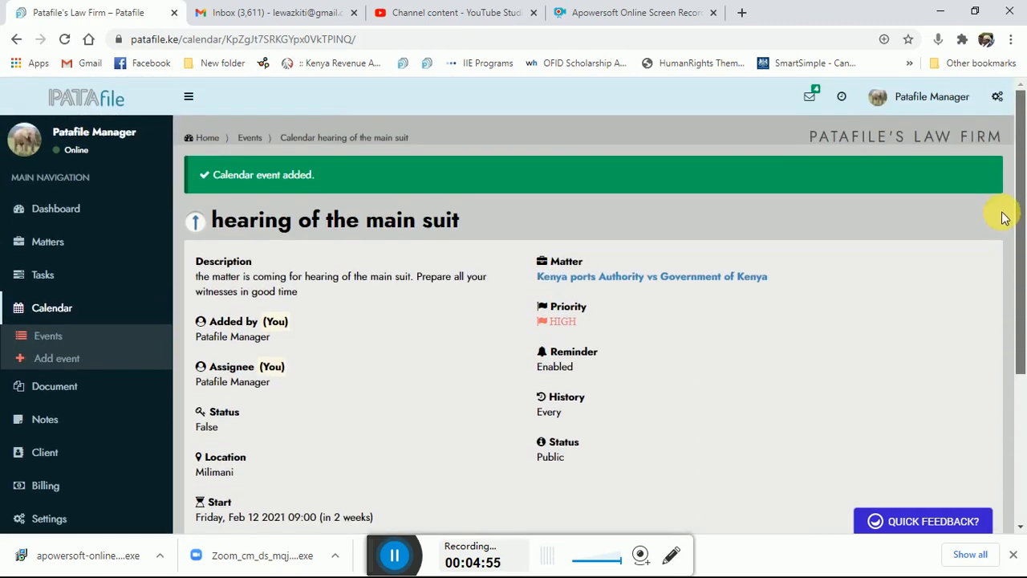
click(258, 141)
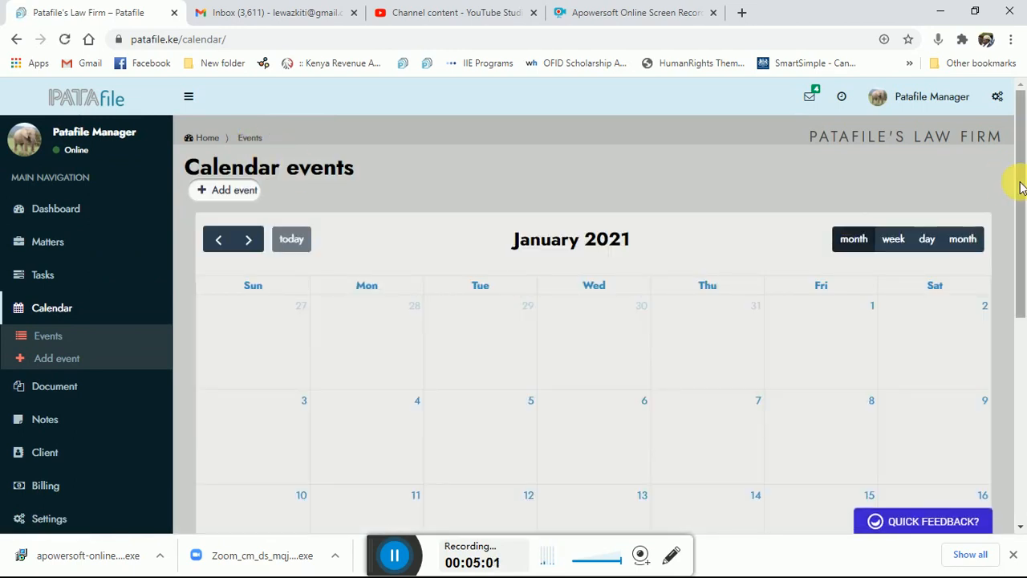
drag(1022, 191, 1008, 149)
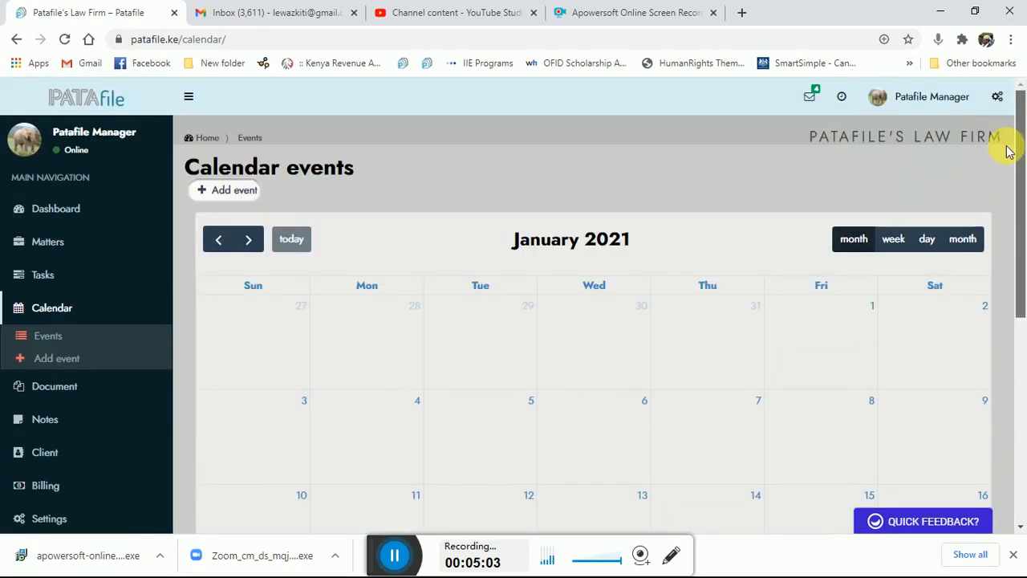
click(259, 246)
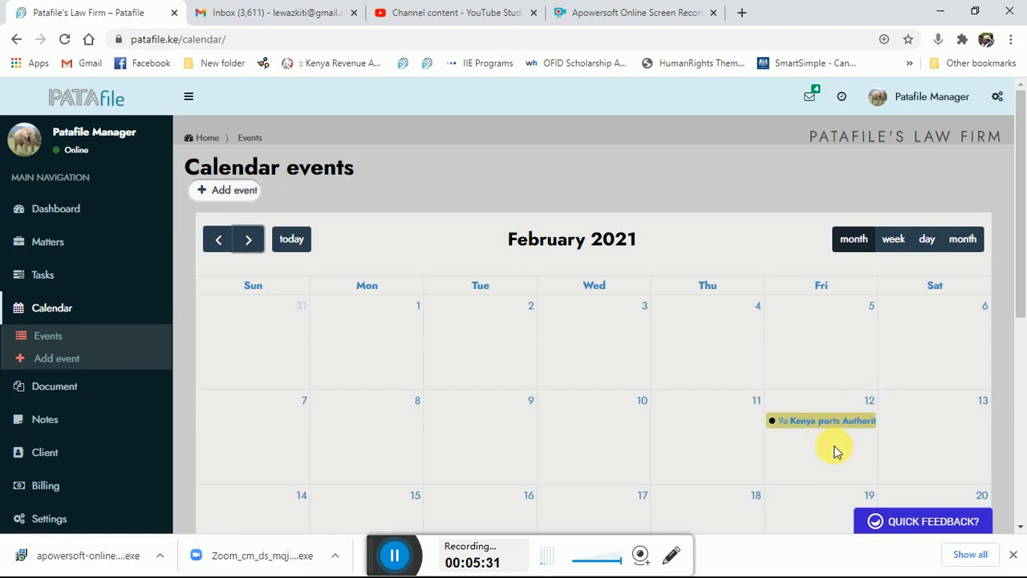
Step: Examine the 12 February 2021 hearing in the day view and return to the calendar events overview
click(876, 402)
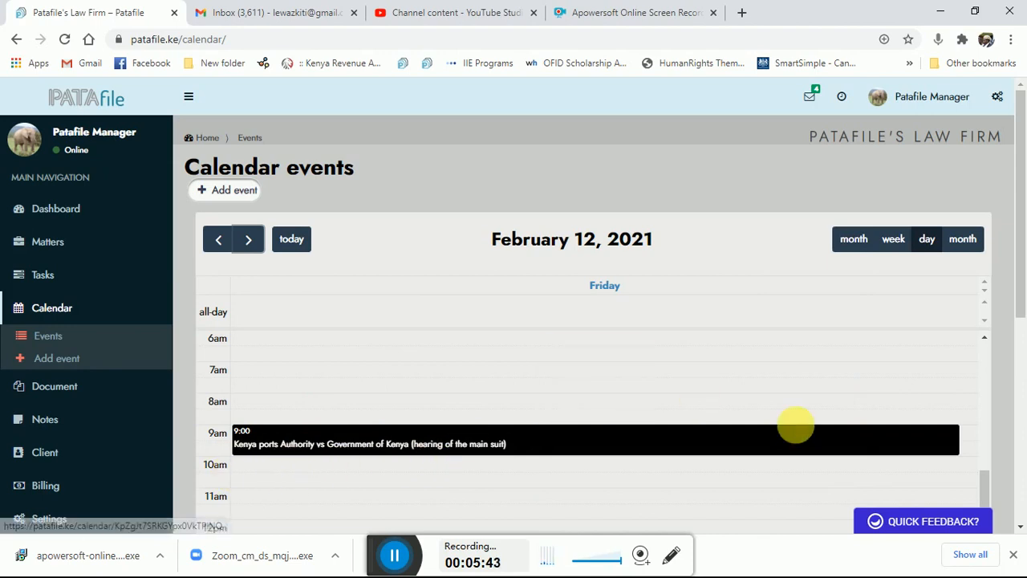
mouse_move(984, 491)
mouse_down()
mouse_move(990, 510)
mouse_move(990, 355)
mouse_move(987, 500)
mouse_up()
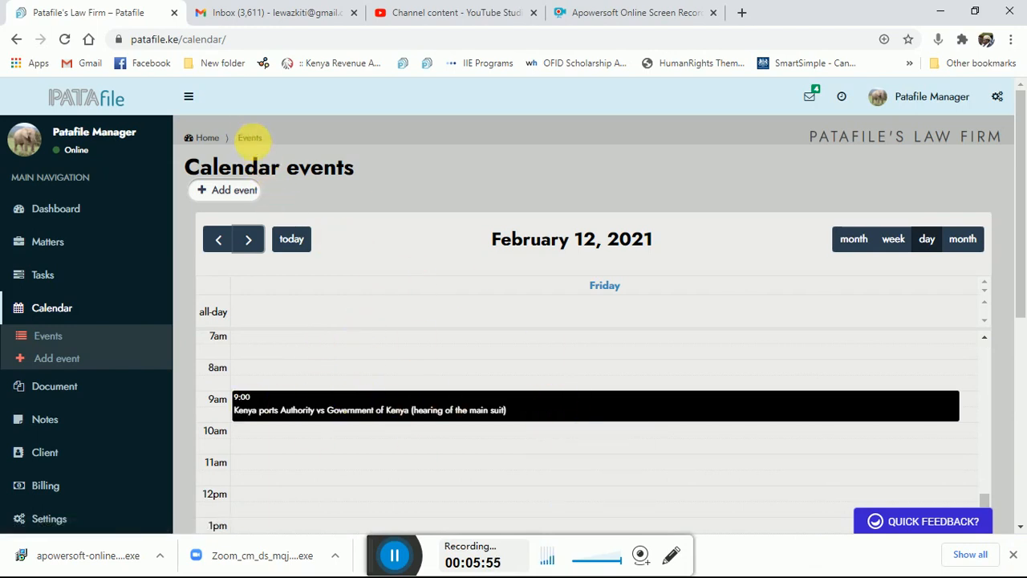
click(250, 138)
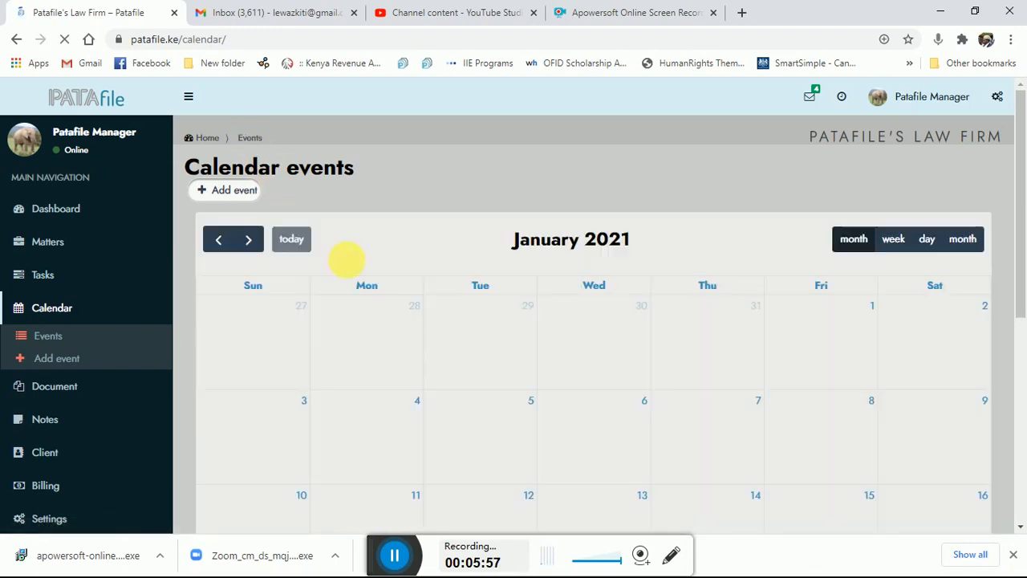